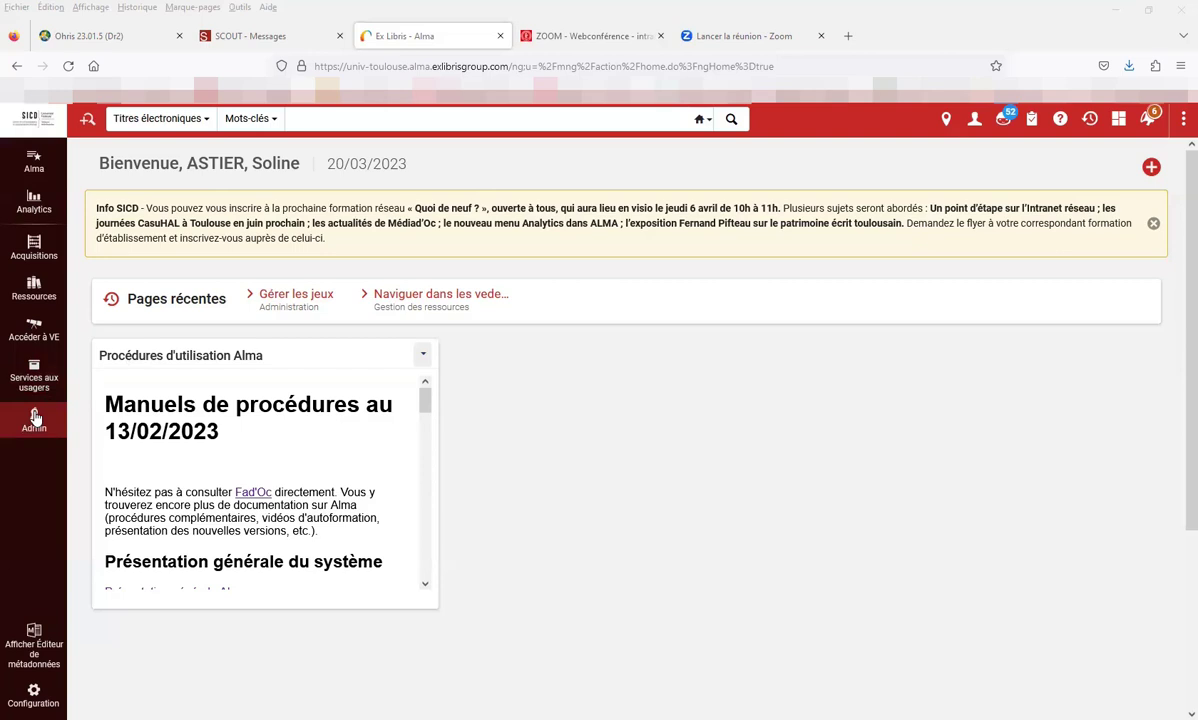
# - Display the results of the "INP ebooks collection électronique scholarvox" set from the list of personal sets
pyautogui.click(35, 418)
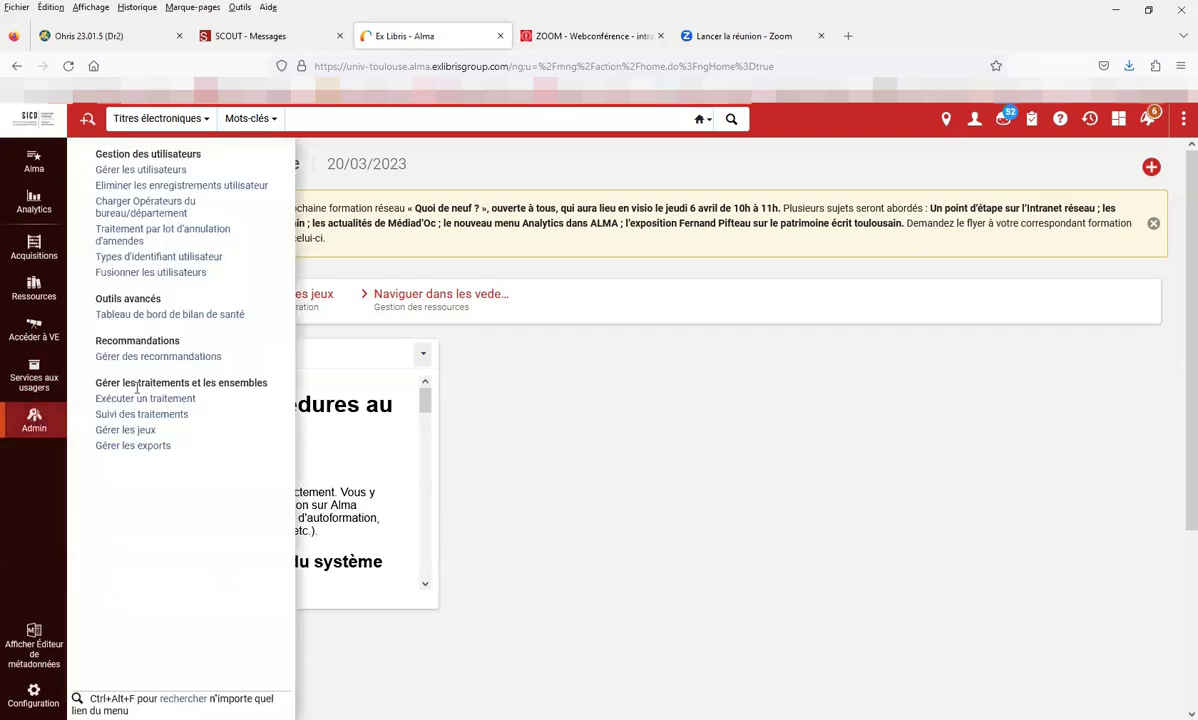
pyautogui.click(131, 431)
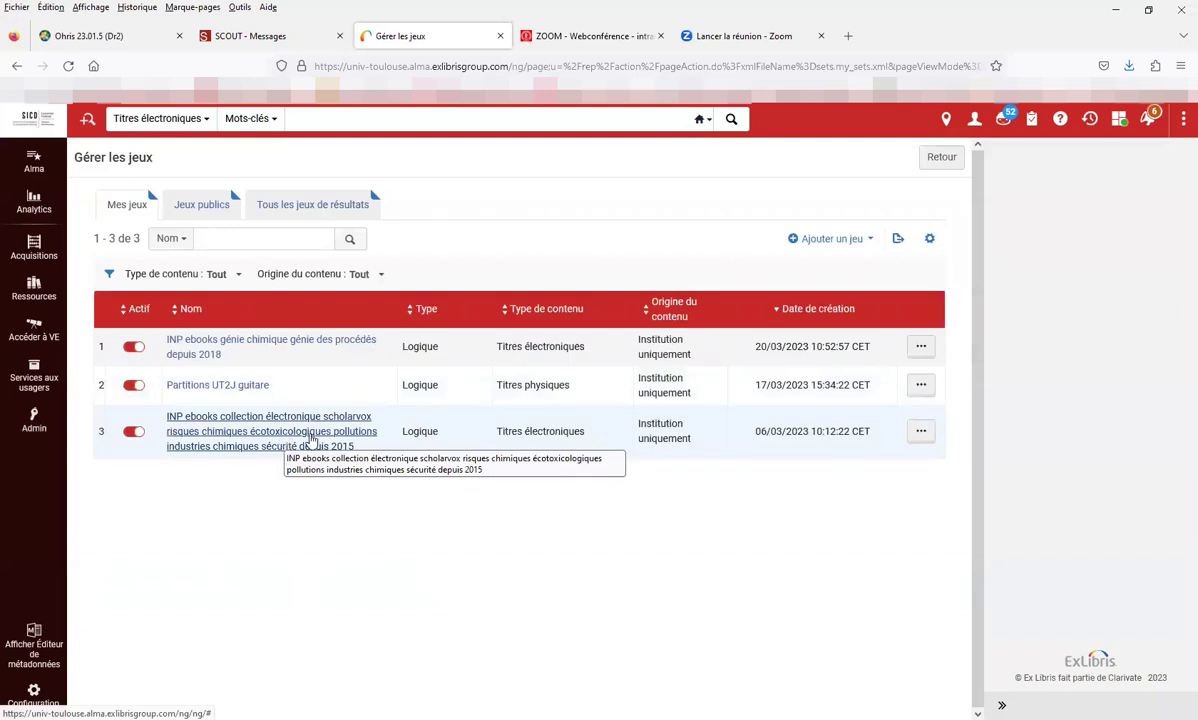
pyautogui.click(921, 432)
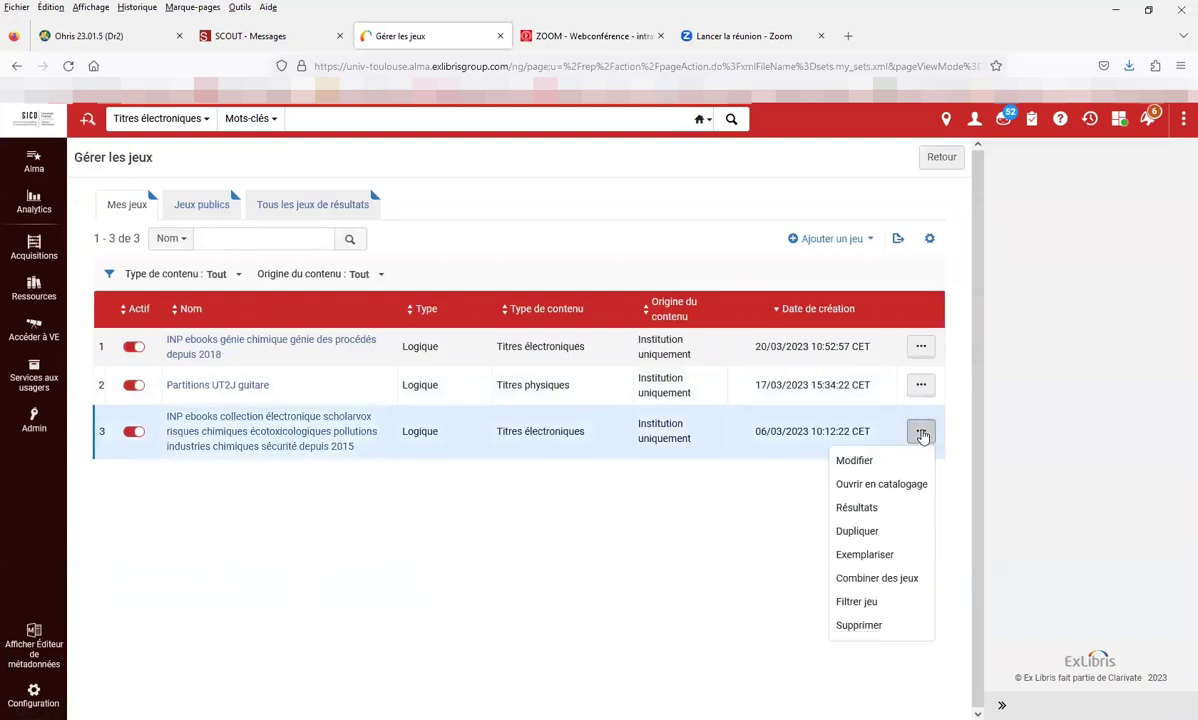
pyautogui.click(857, 507)
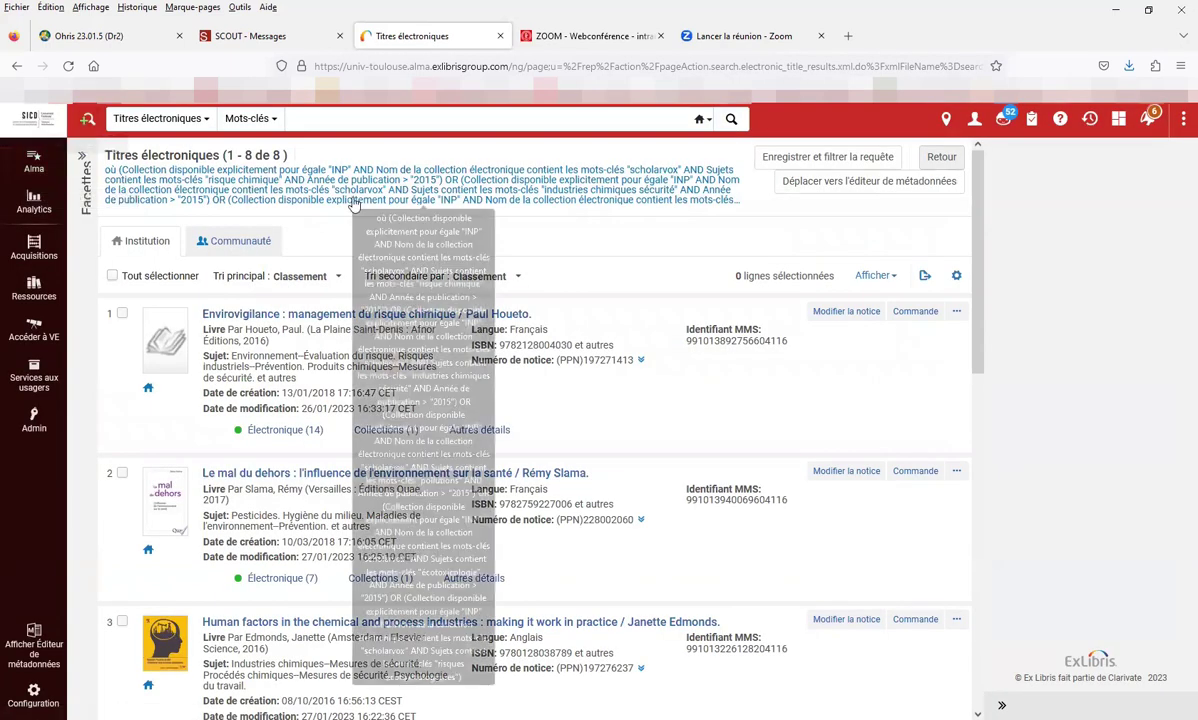
# - Open the scholarvox set's query in advanced search, select INP as the first criterion's value, review the remaining criteria and run the search
pyautogui.click(87, 120)
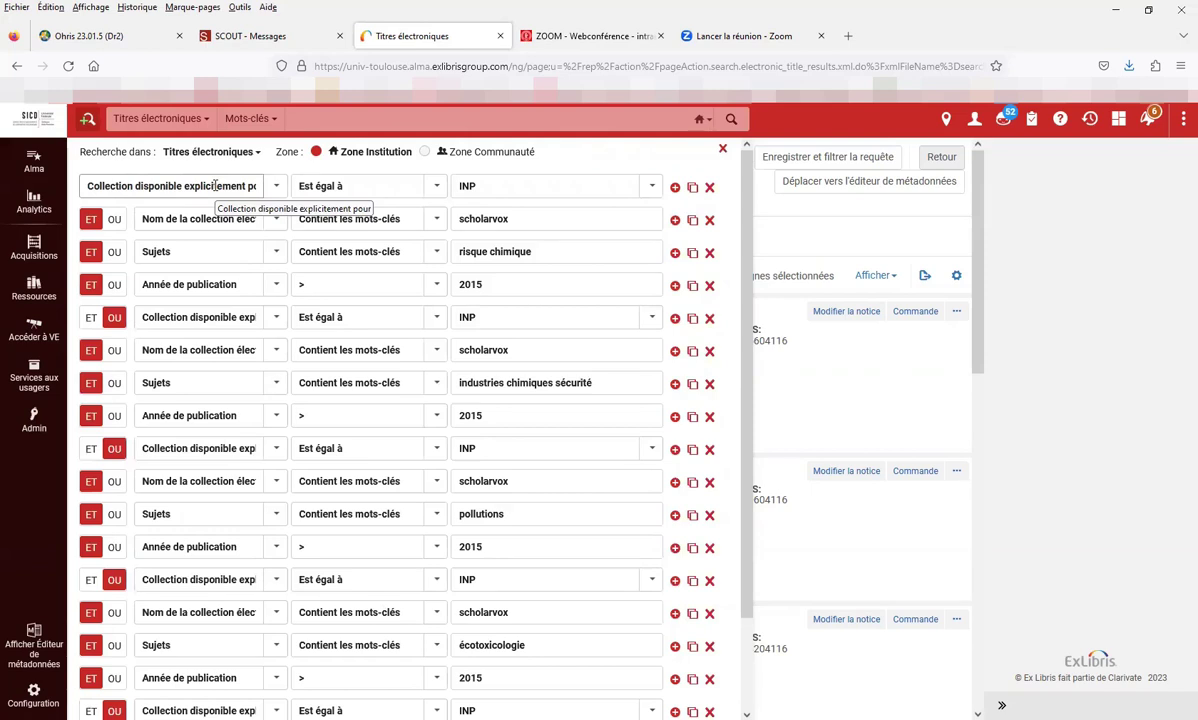
pyautogui.click(502, 190)
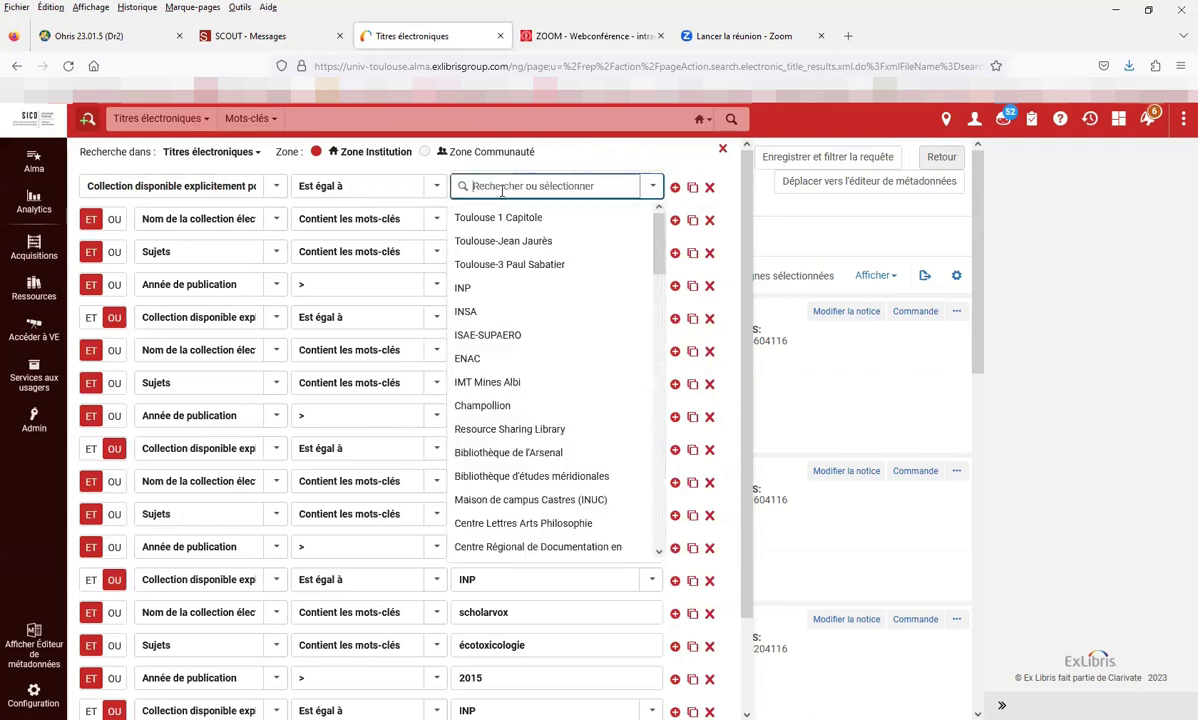
pyautogui.click(476, 288)
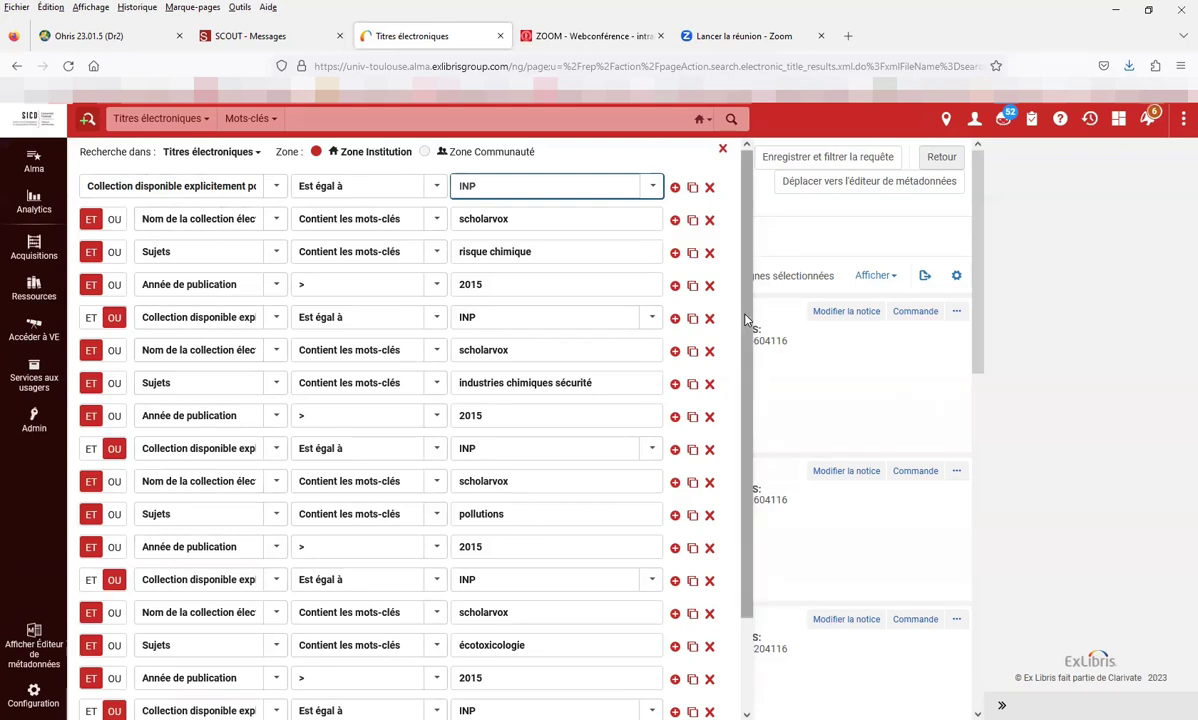
pyautogui.scroll(-3, 745, 320)
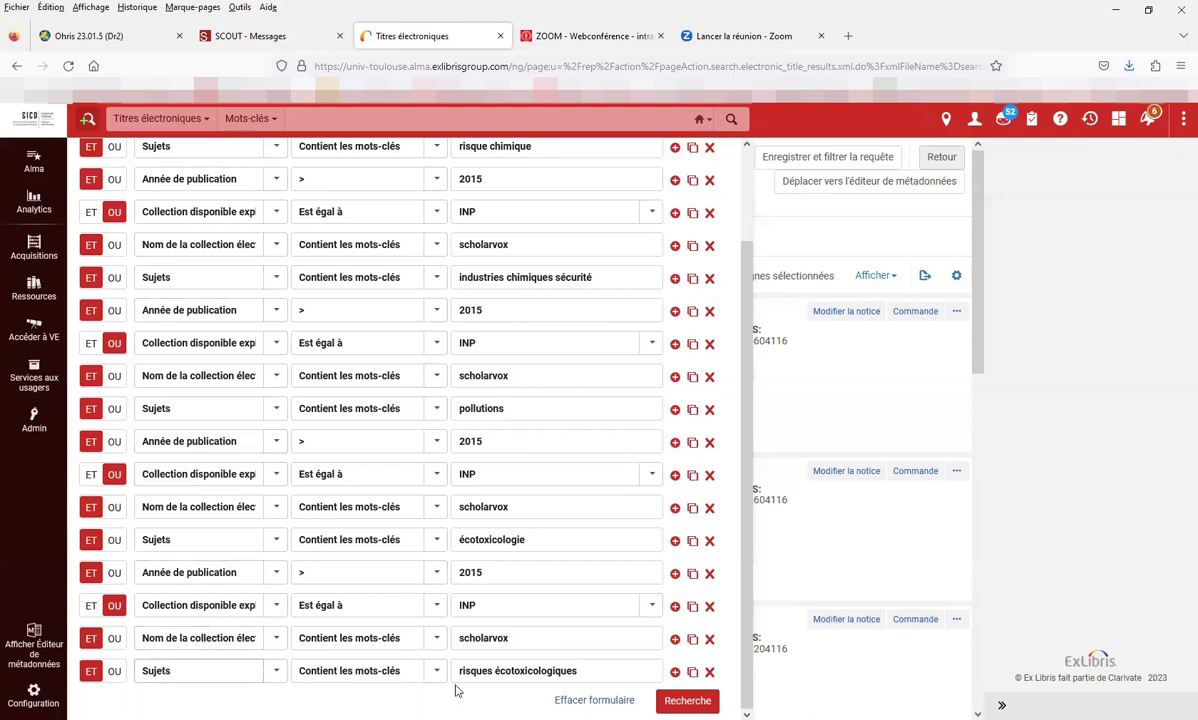
pyautogui.moveTo(745, 530); pyautogui.dragTo(768, 261)
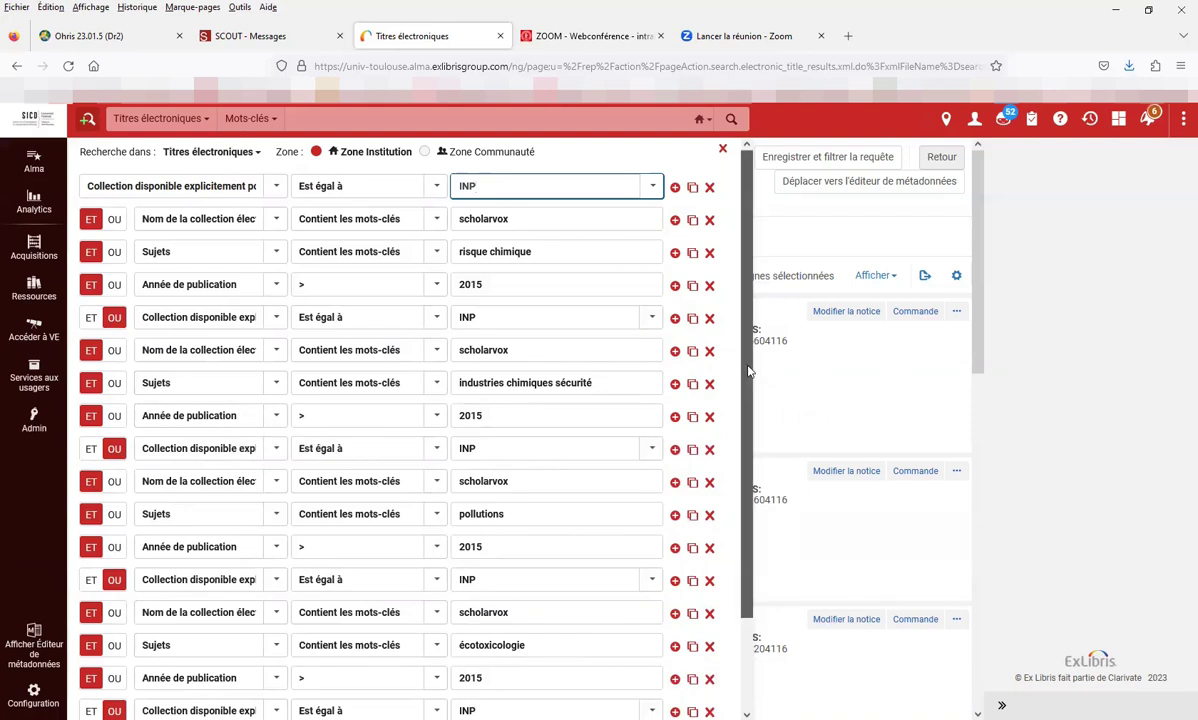
pyautogui.scroll(-3, 748, 371)
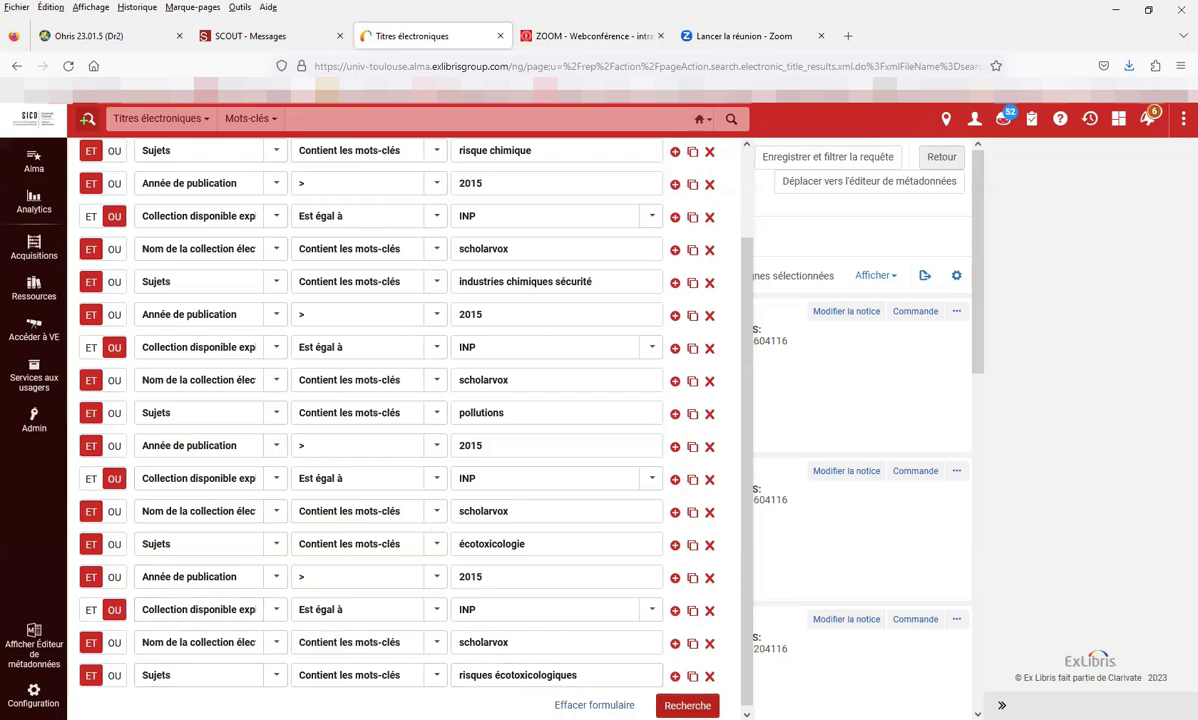
pyautogui.press('Return')
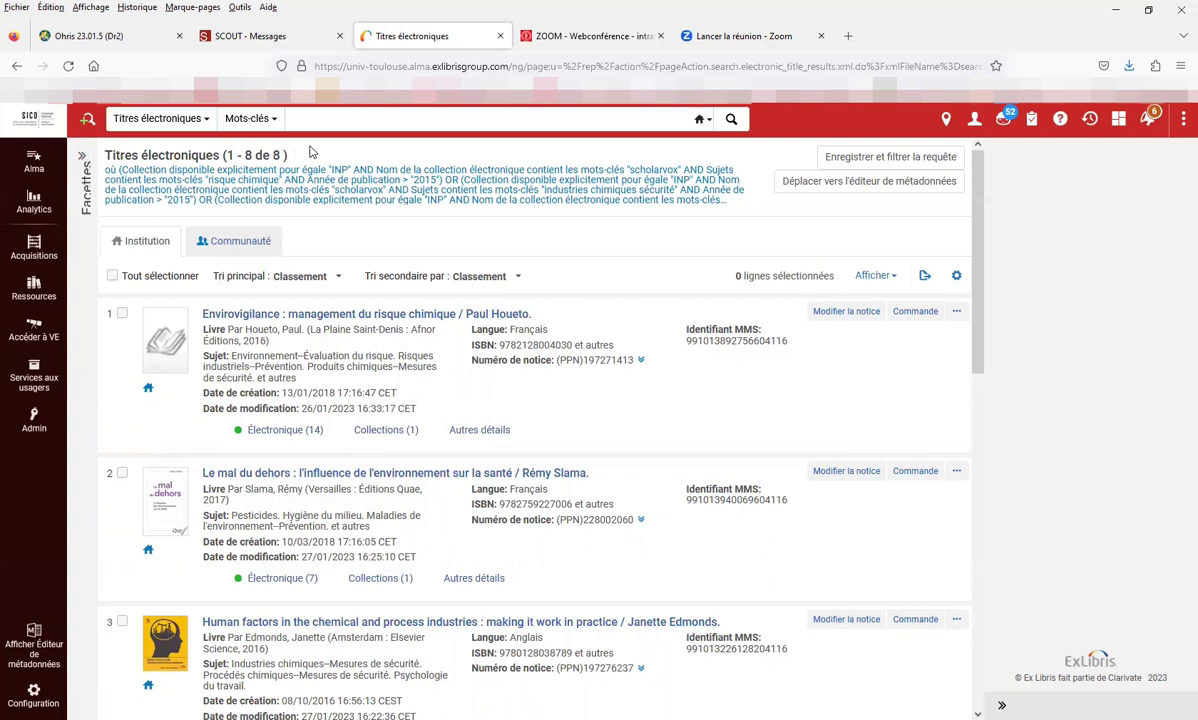
# - Save the scholarvox query under its existing set name as a private, active set of electronic titles
pyautogui.click(887, 158)
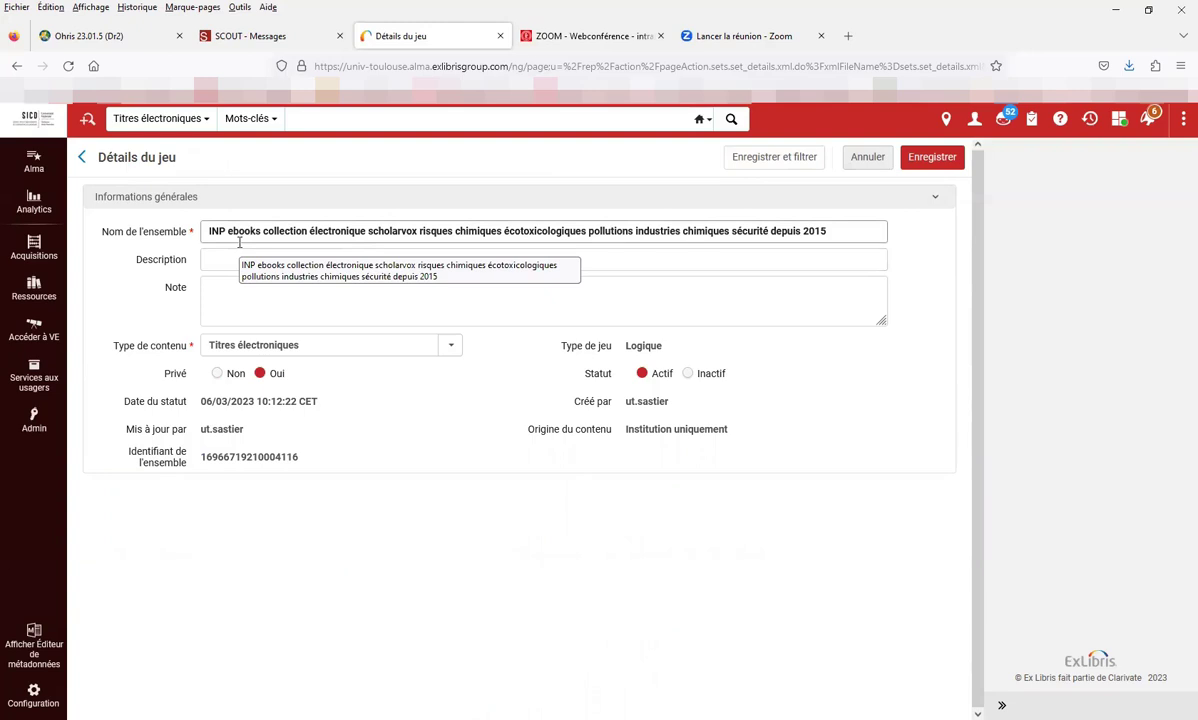
pyautogui.click(835, 230)
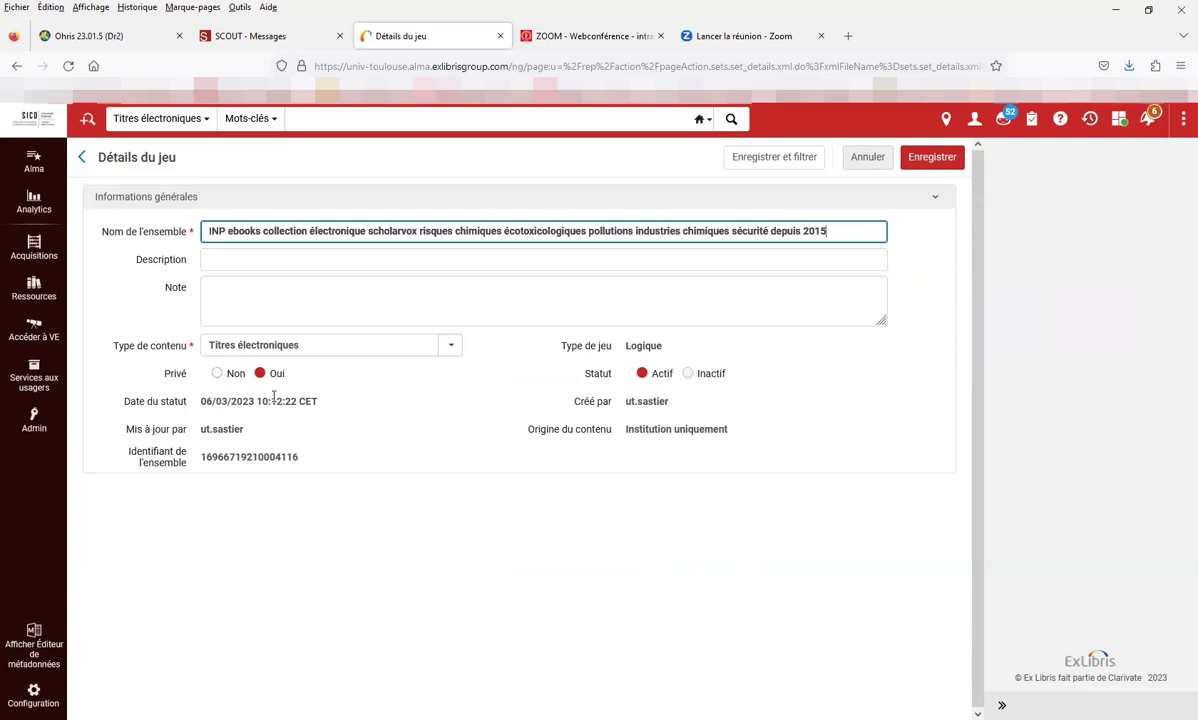
pyautogui.click(931, 160)
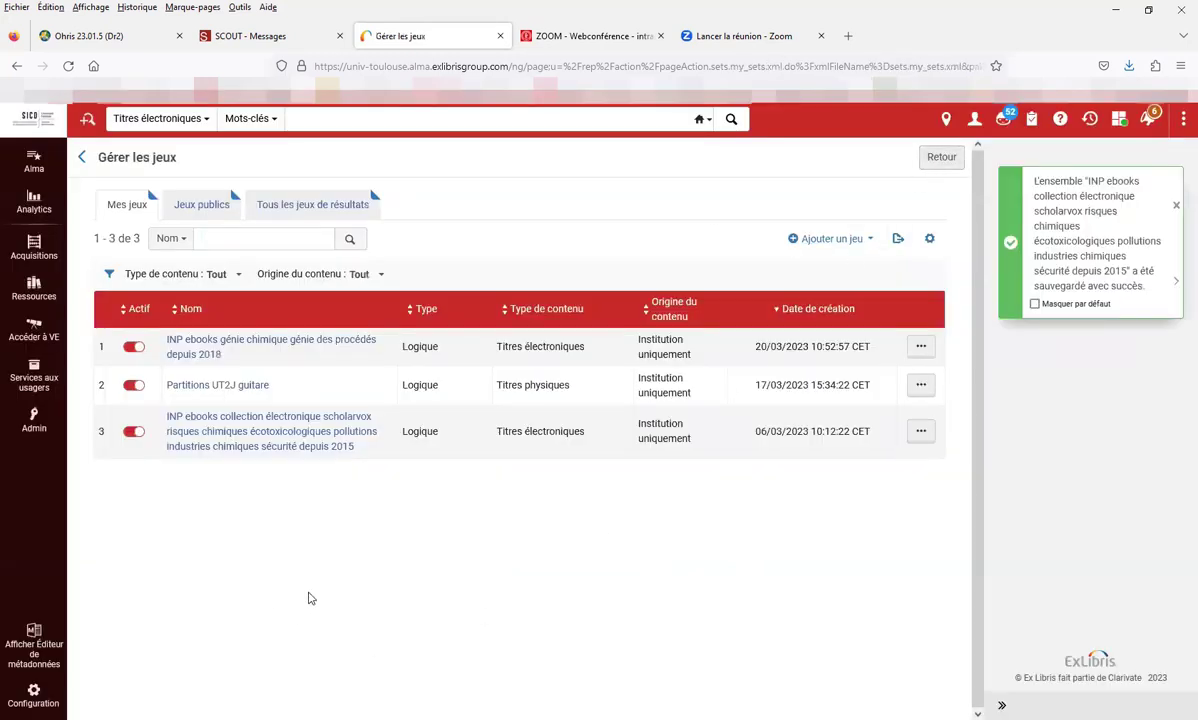
# - Return to the home page, reopen the list of personal sets and display the saved scholarvox set's results
pyautogui.click(33, 117)
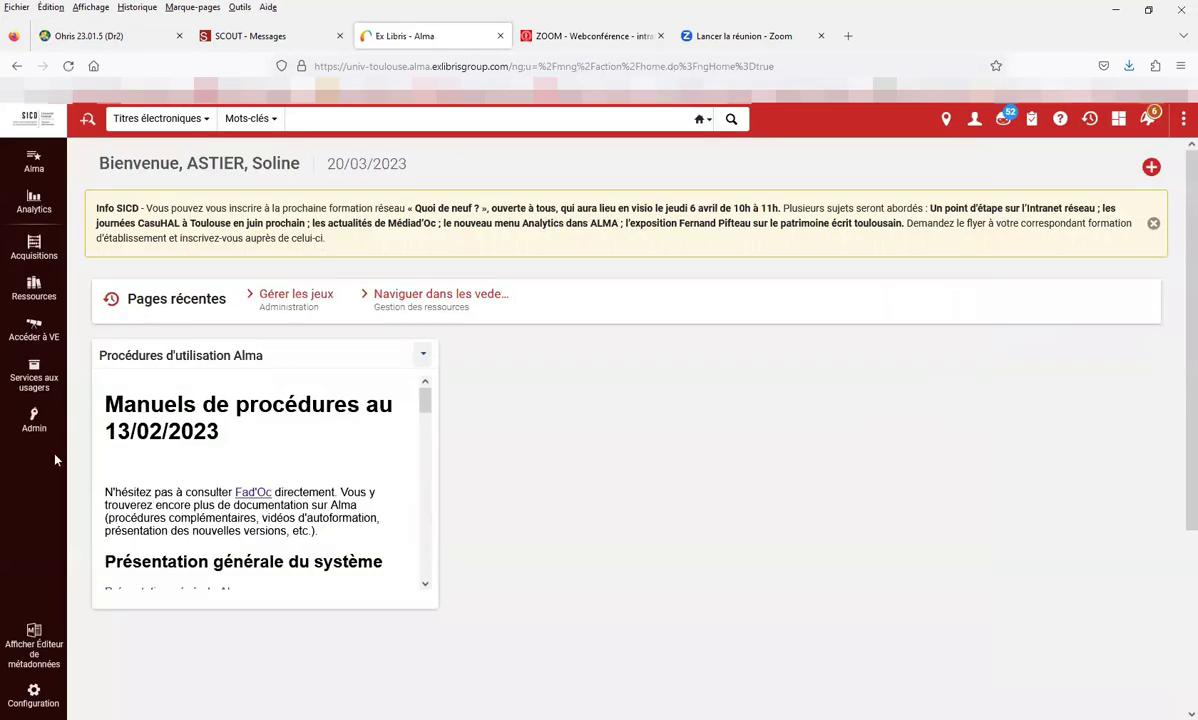
pyautogui.click(38, 416)
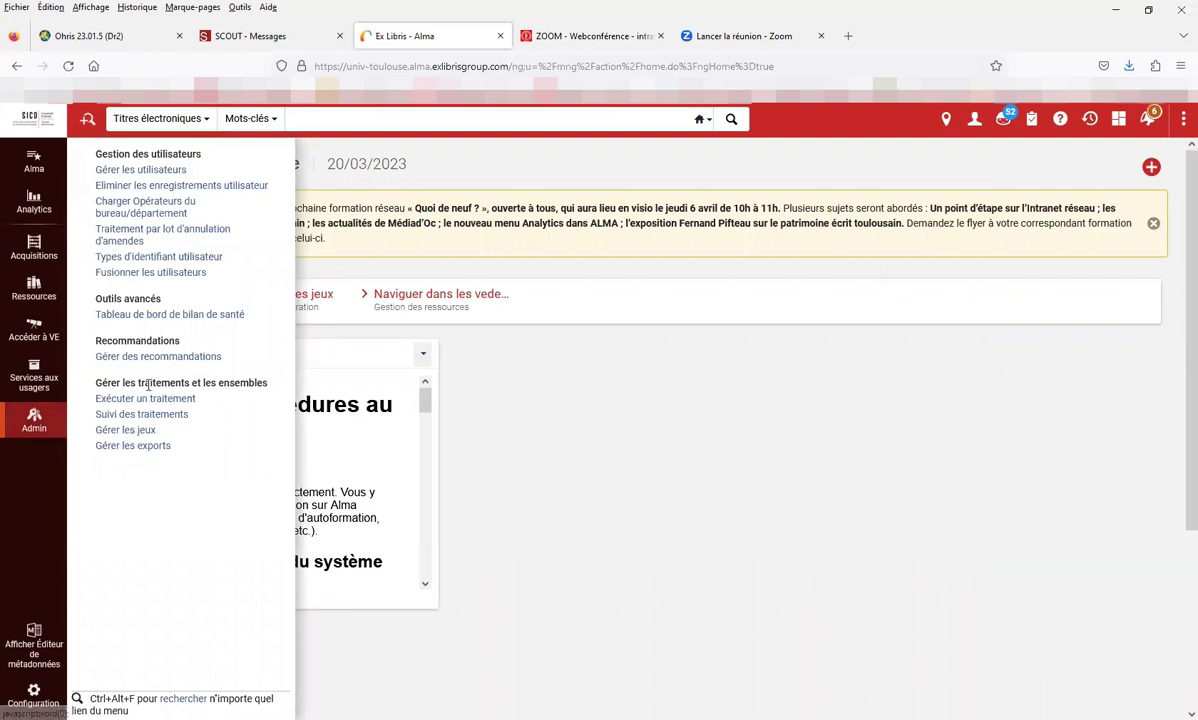
pyautogui.click(130, 430)
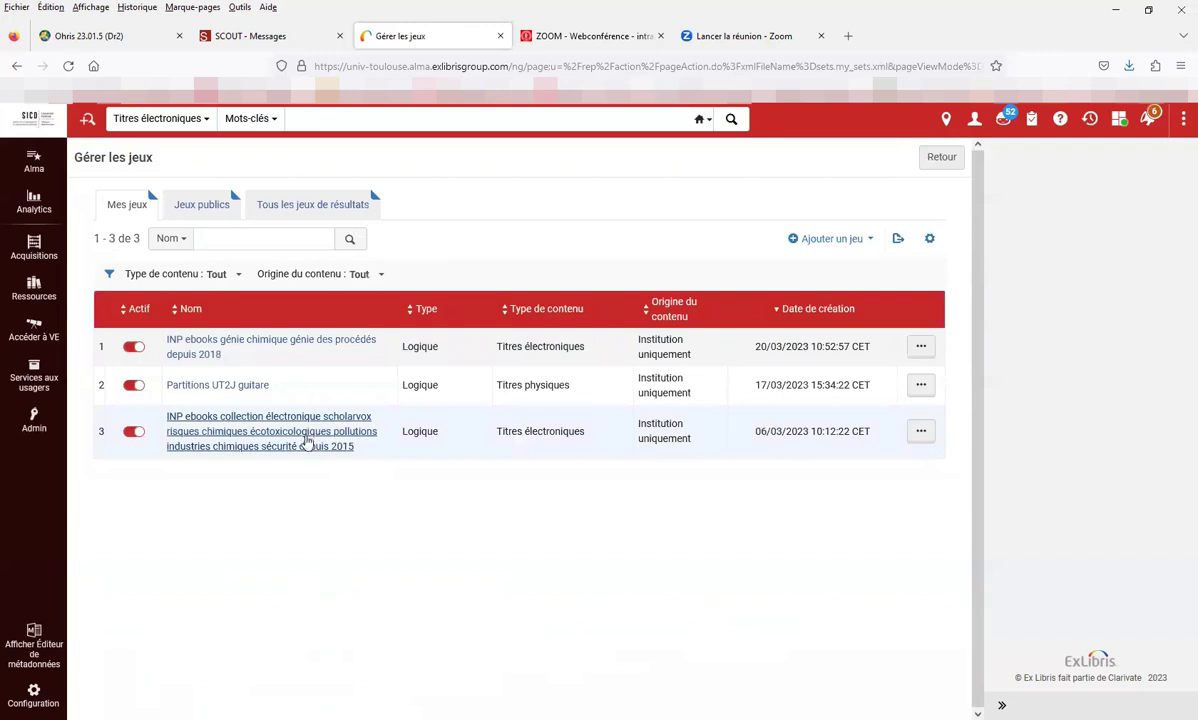
pyautogui.click(921, 431)
pyautogui.click(856, 507)
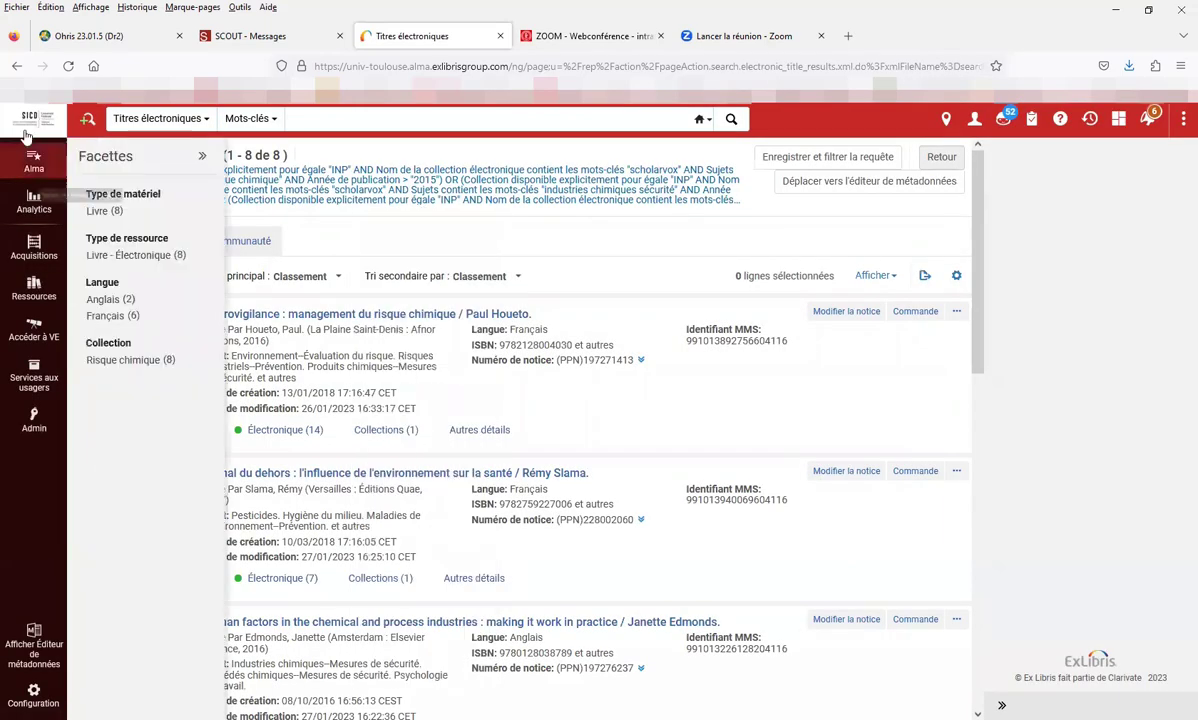
# - Go back to the home page and display the results of the set "INP ebooks génie chimique génie des procédés depuis 2018"
pyautogui.click(48, 112)
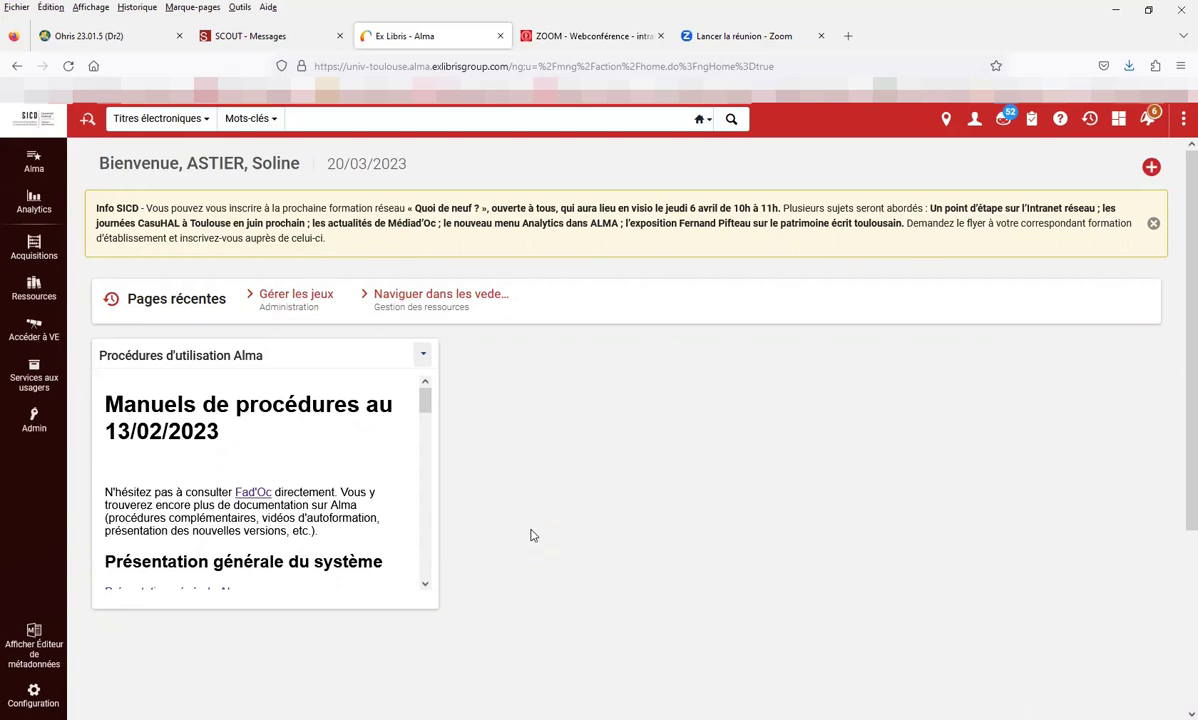
pyautogui.click(31, 418)
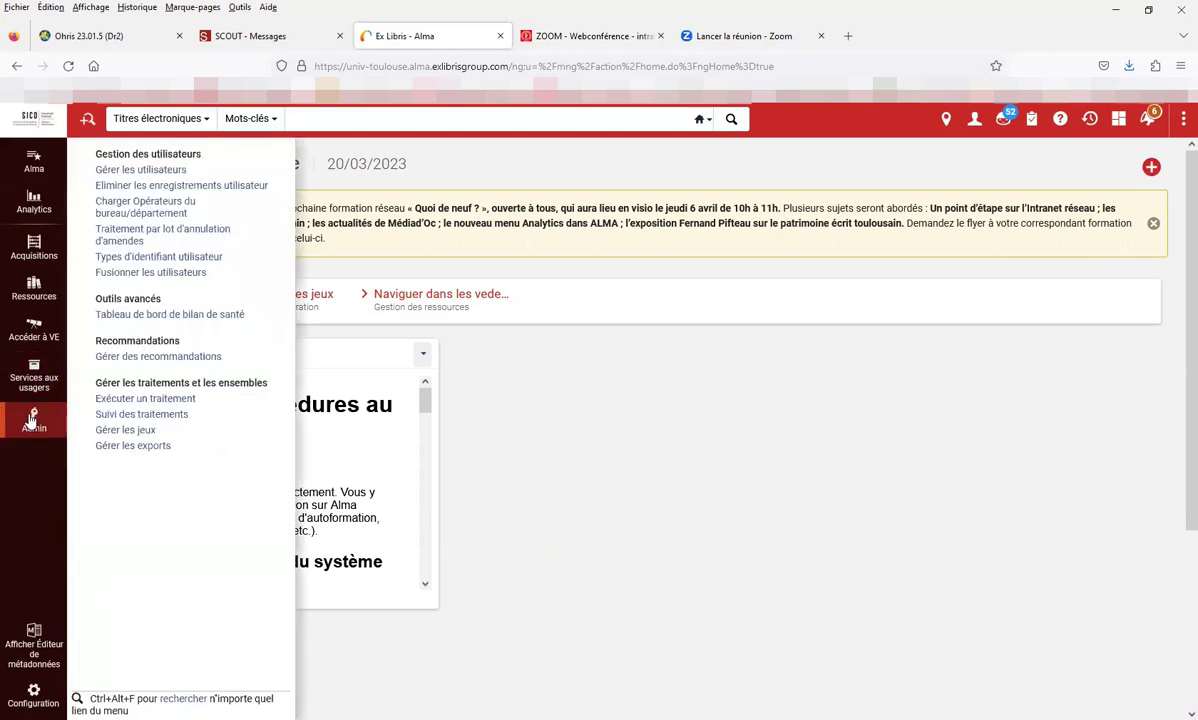
pyautogui.click(125, 430)
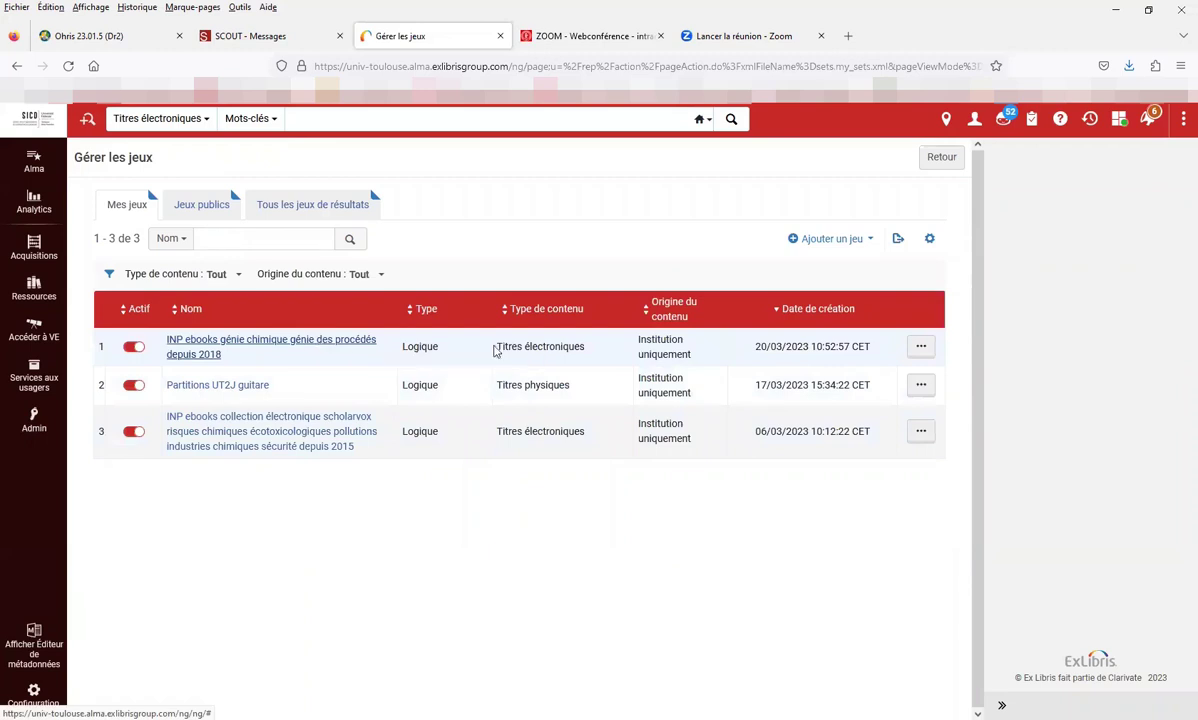
pyautogui.click(920, 348)
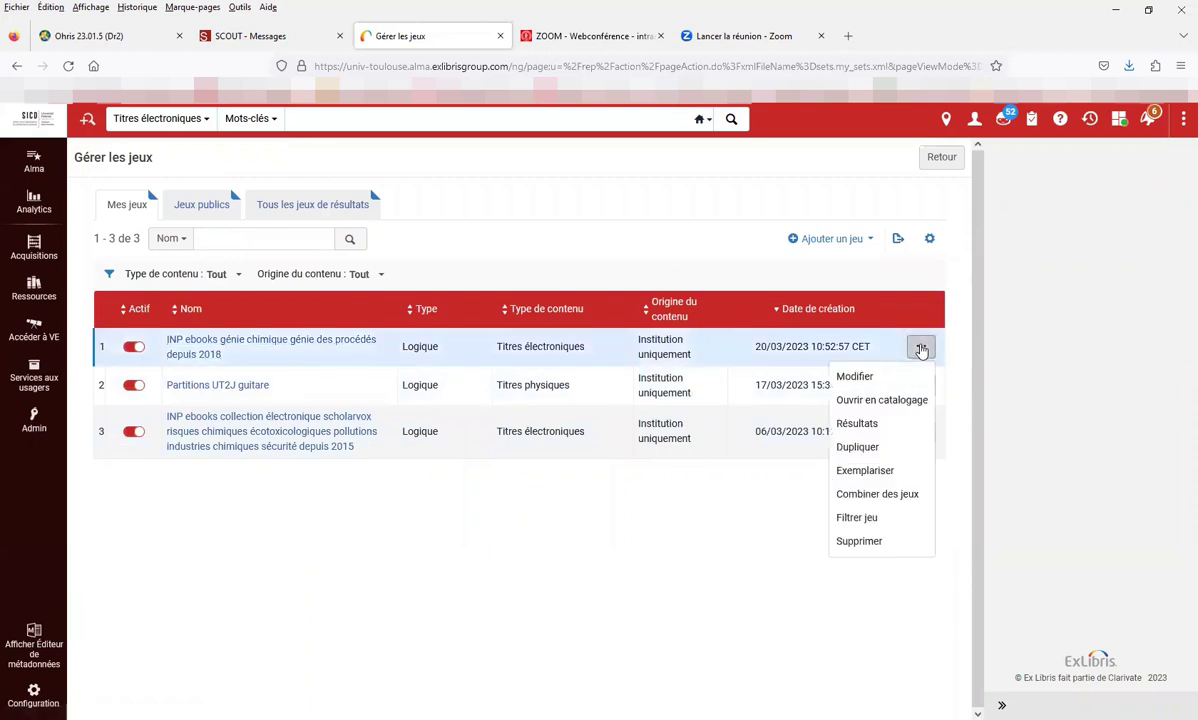
pyautogui.click(856, 422)
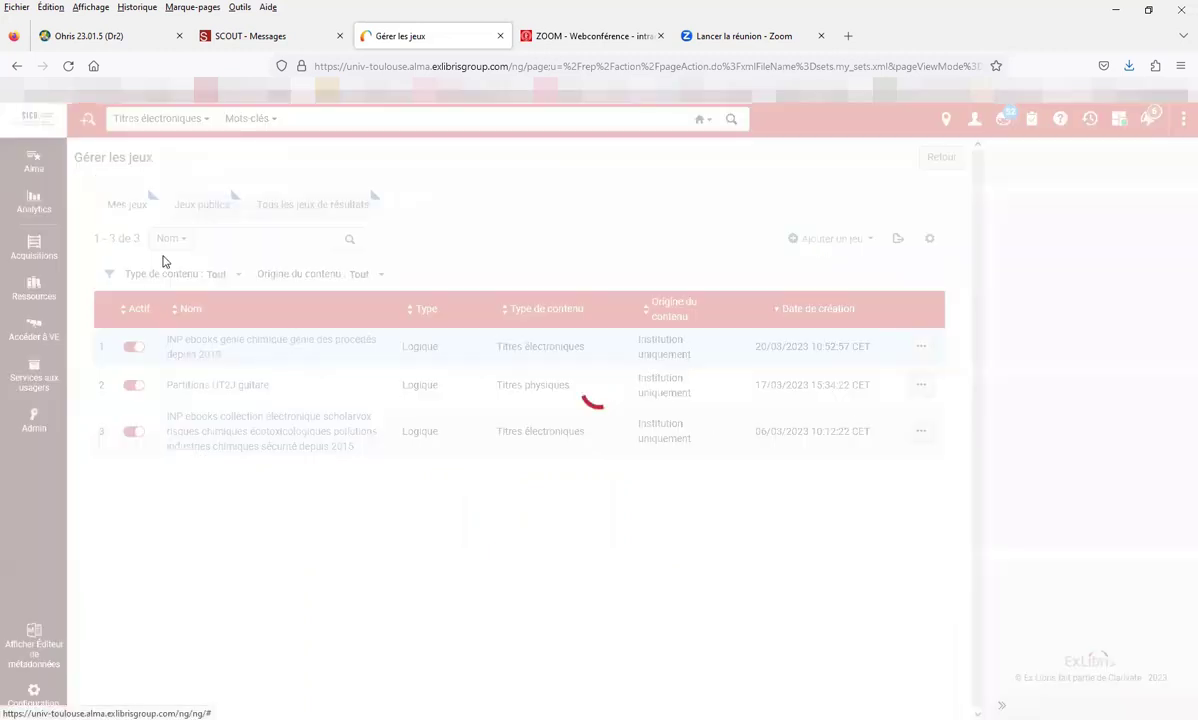
# - Open the génie chimique set's query in advanced search, review its subject, title and publication year criteria, and run it
pyautogui.click(87, 121)
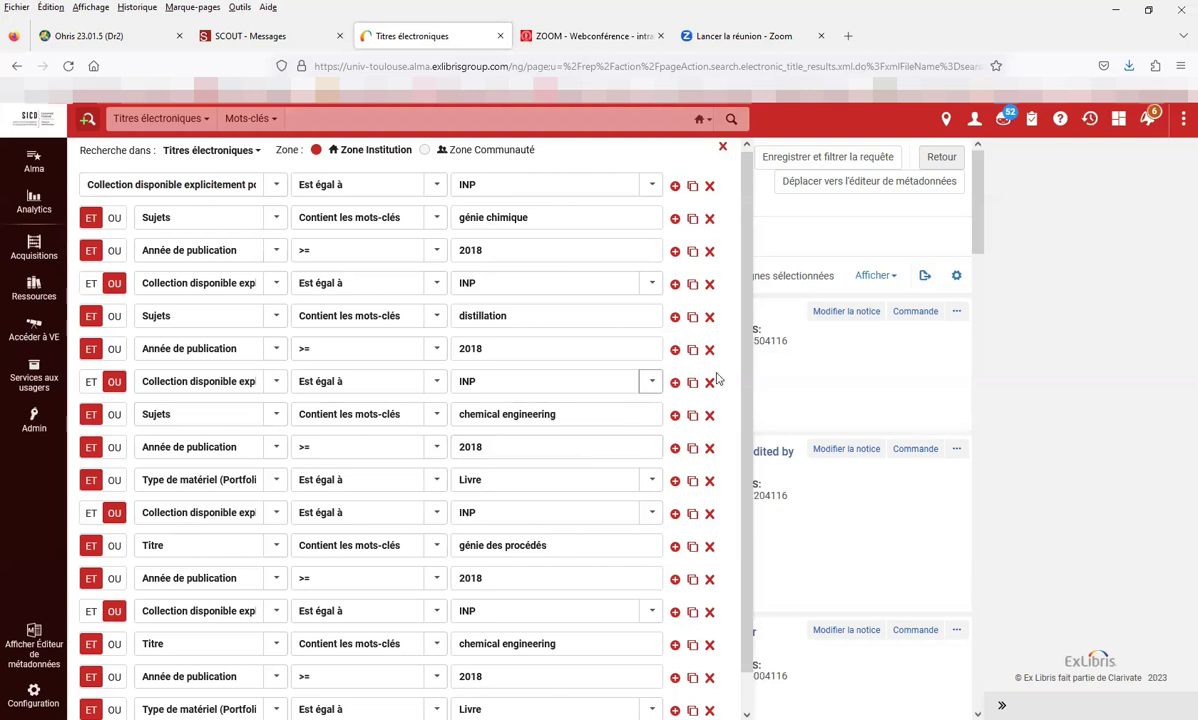
pyautogui.scroll(-1, 725, 371)
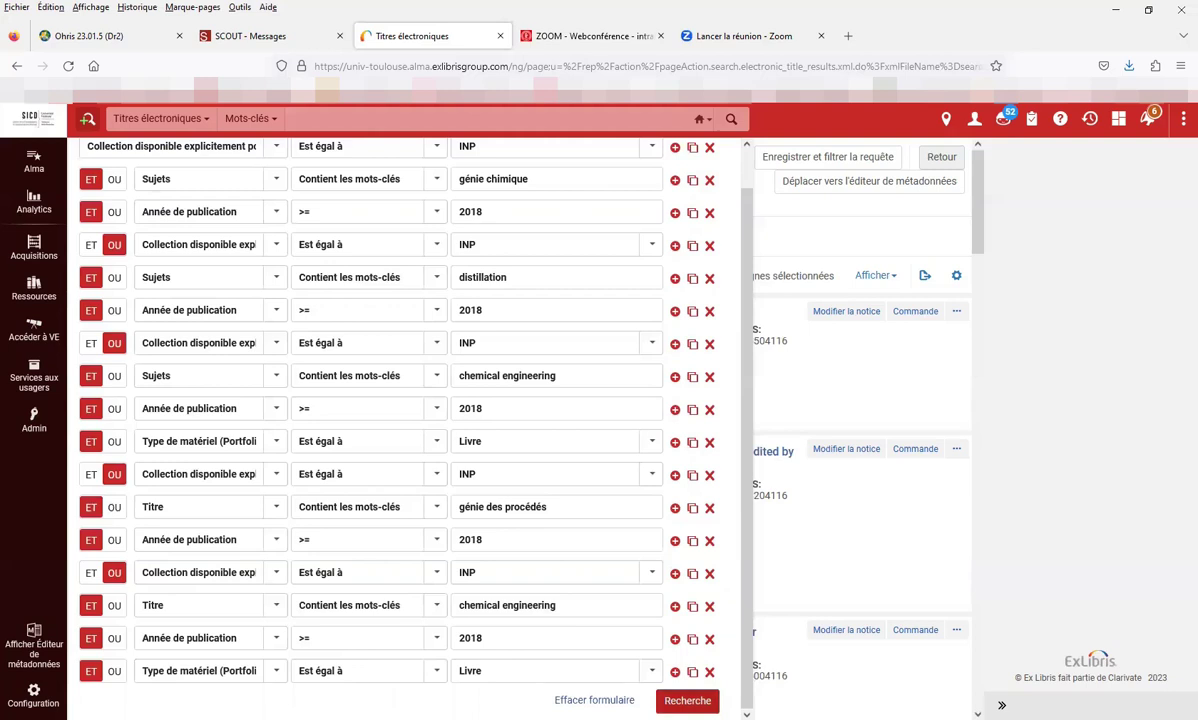
pyautogui.press('Return')
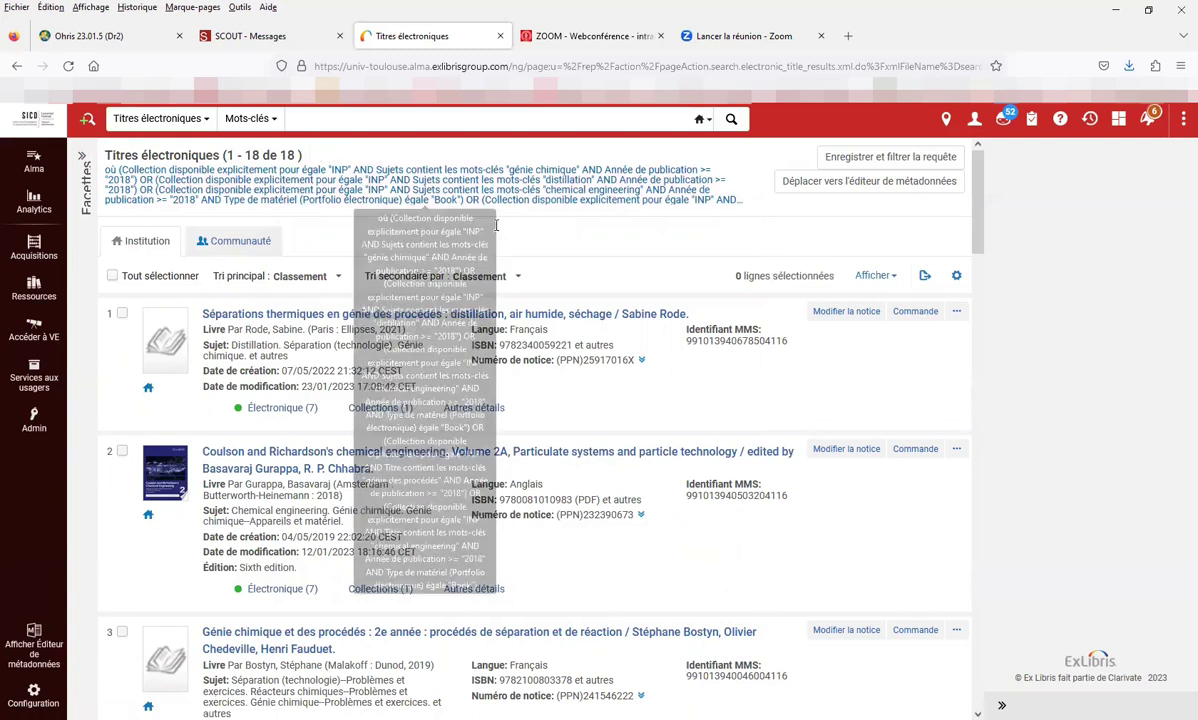
# - Save the query as the private, active set "INP ebooks génie chimique génie des procédés depuis 2018"
pyautogui.click(894, 158)
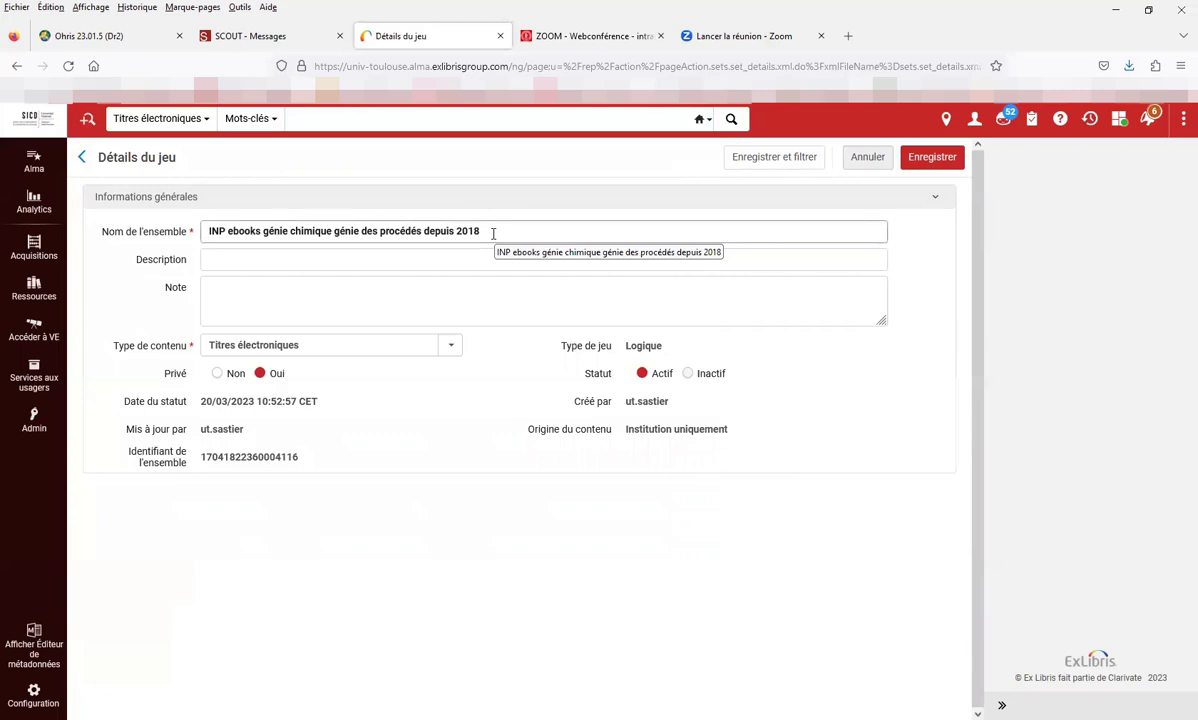
pyautogui.click(493, 233)
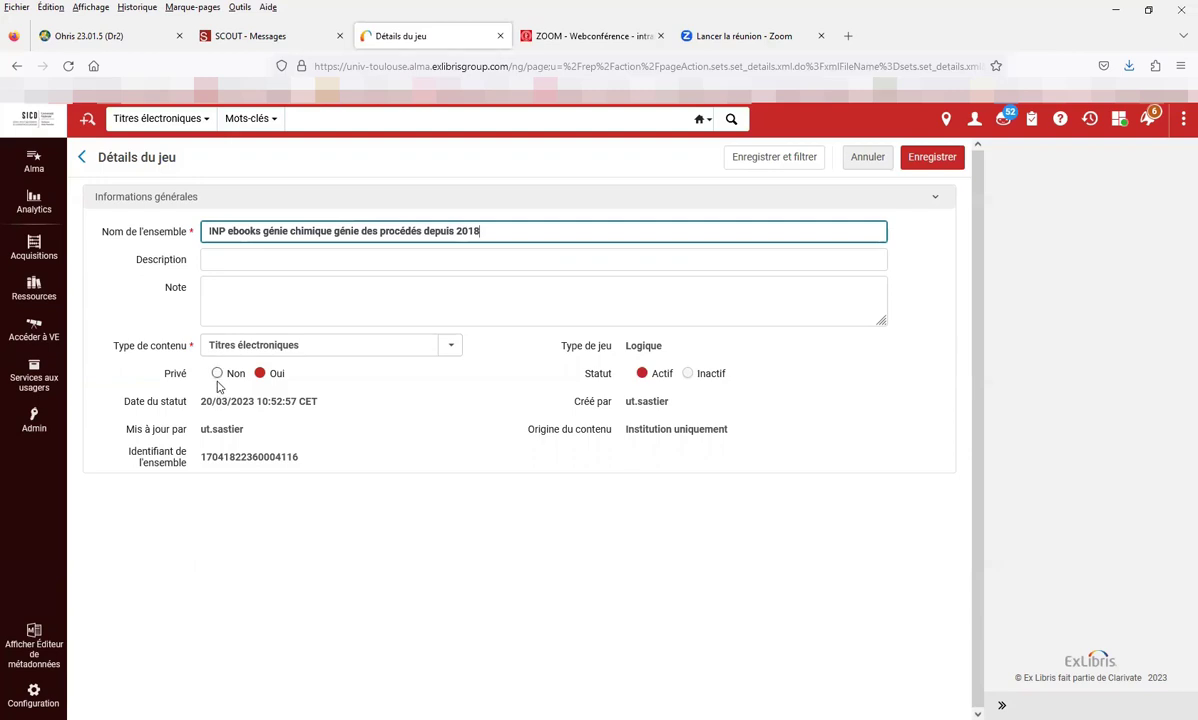
pyautogui.click(928, 160)
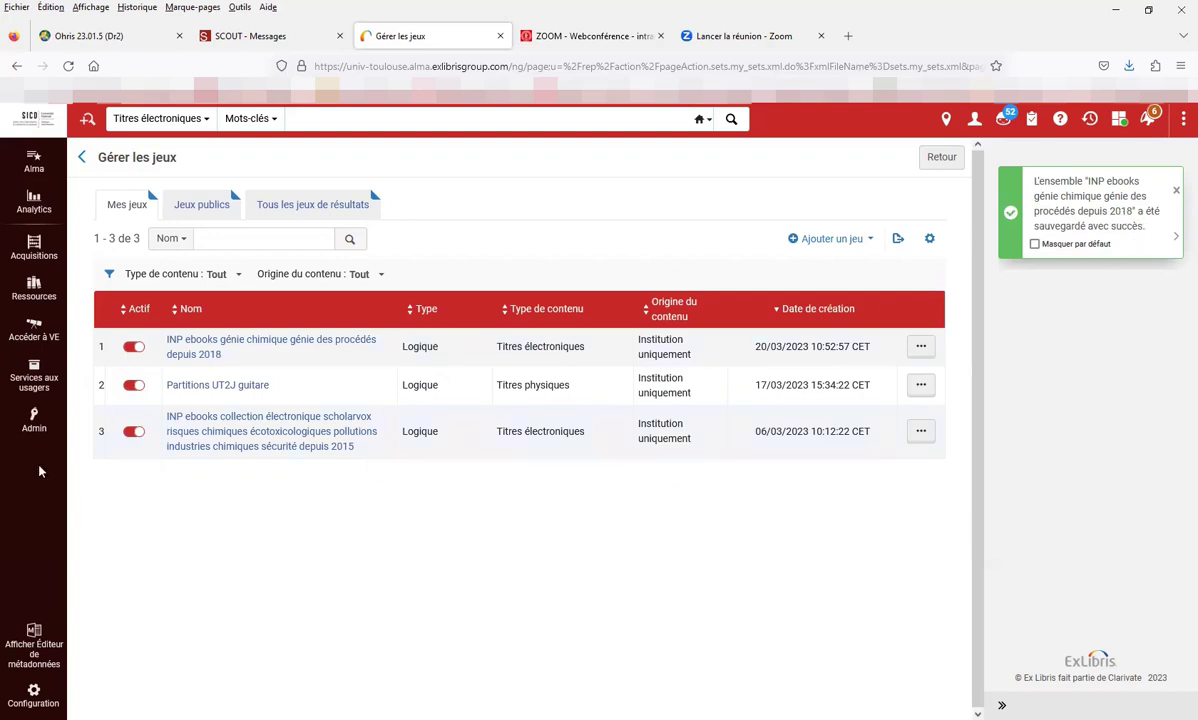
# - Reopen set management from the home page, view the list of public sets, and return to the home page
pyautogui.click(35, 122)
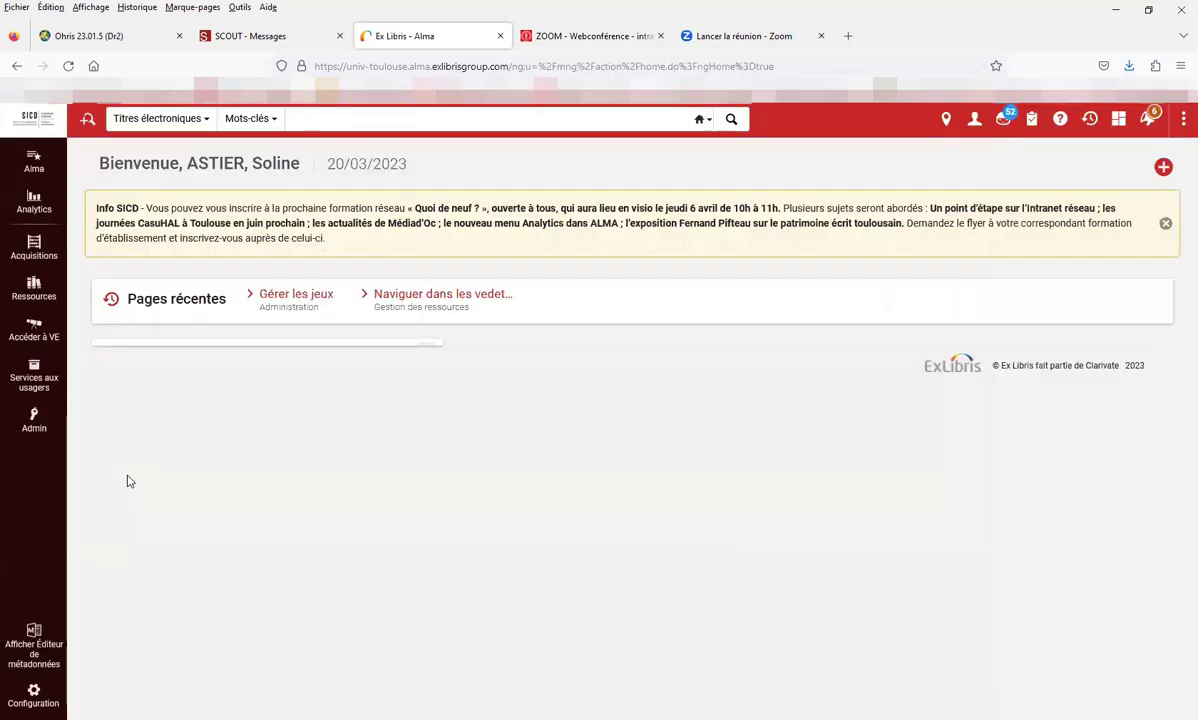
pyautogui.click(36, 418)
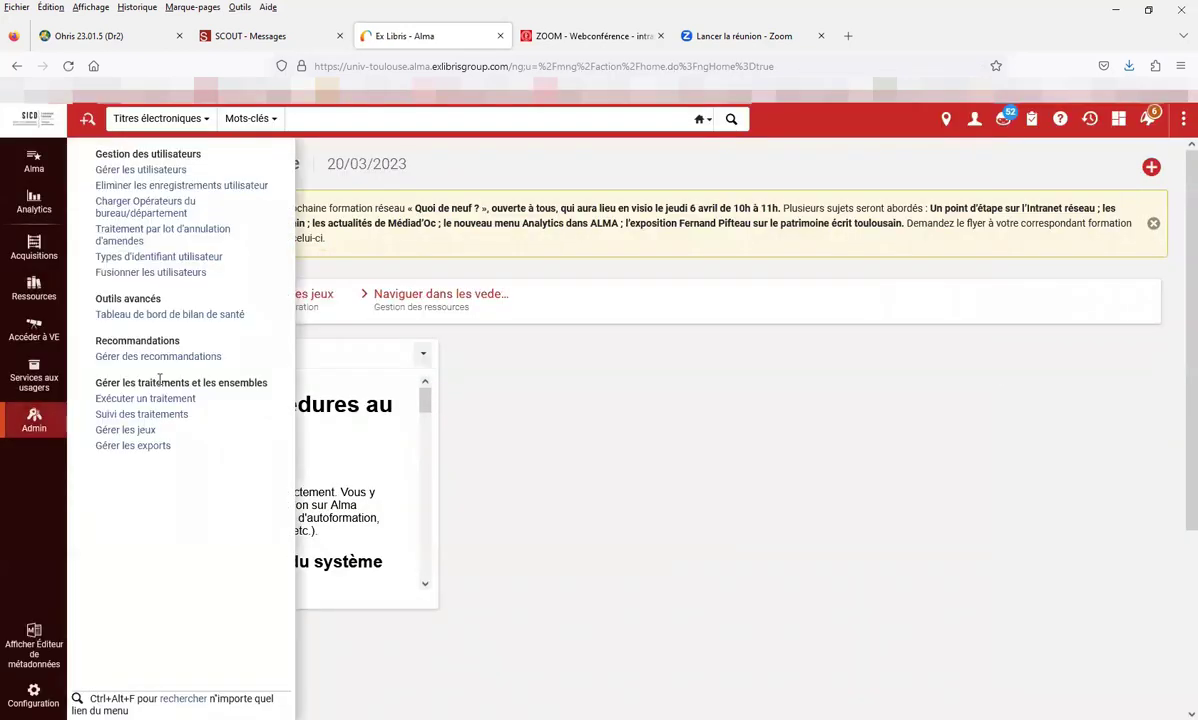
pyautogui.click(128, 430)
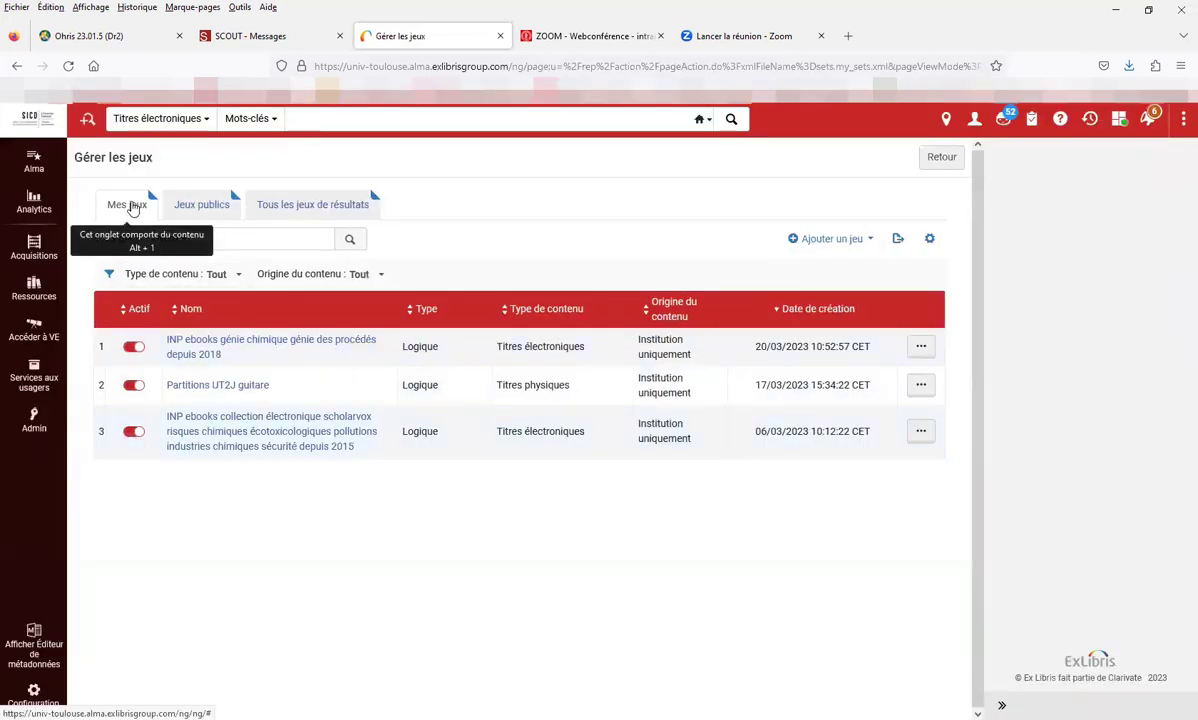
pyautogui.click(214, 206)
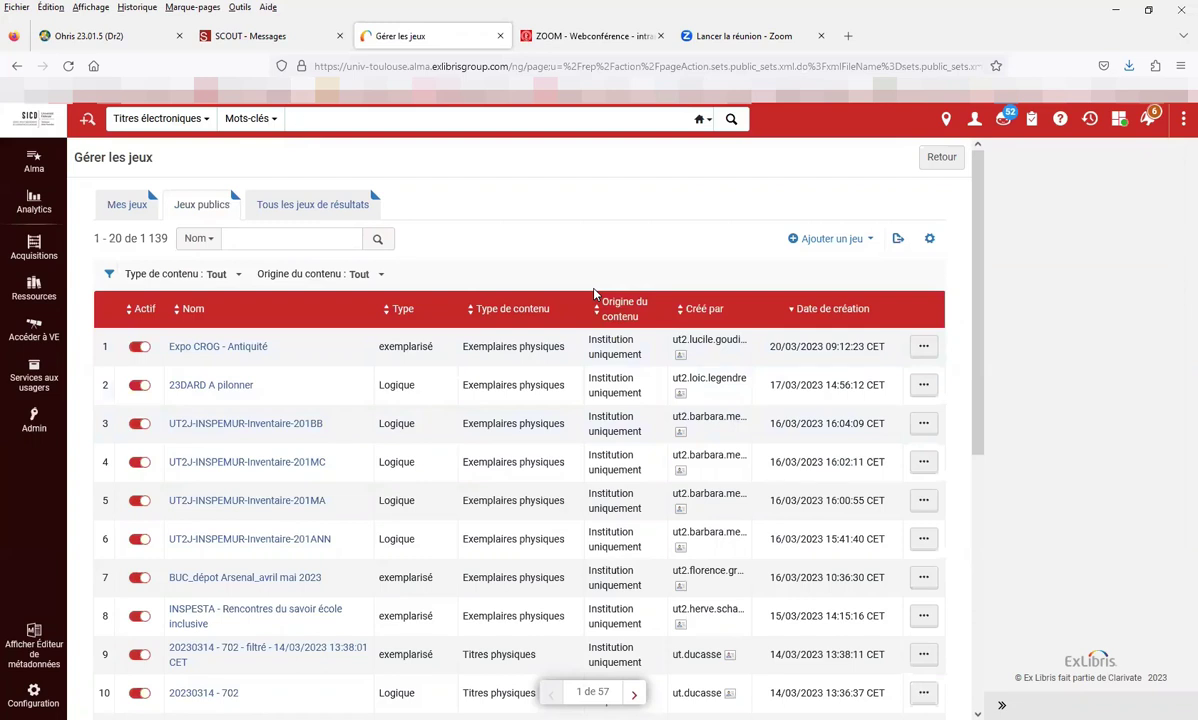
pyautogui.click(42, 121)
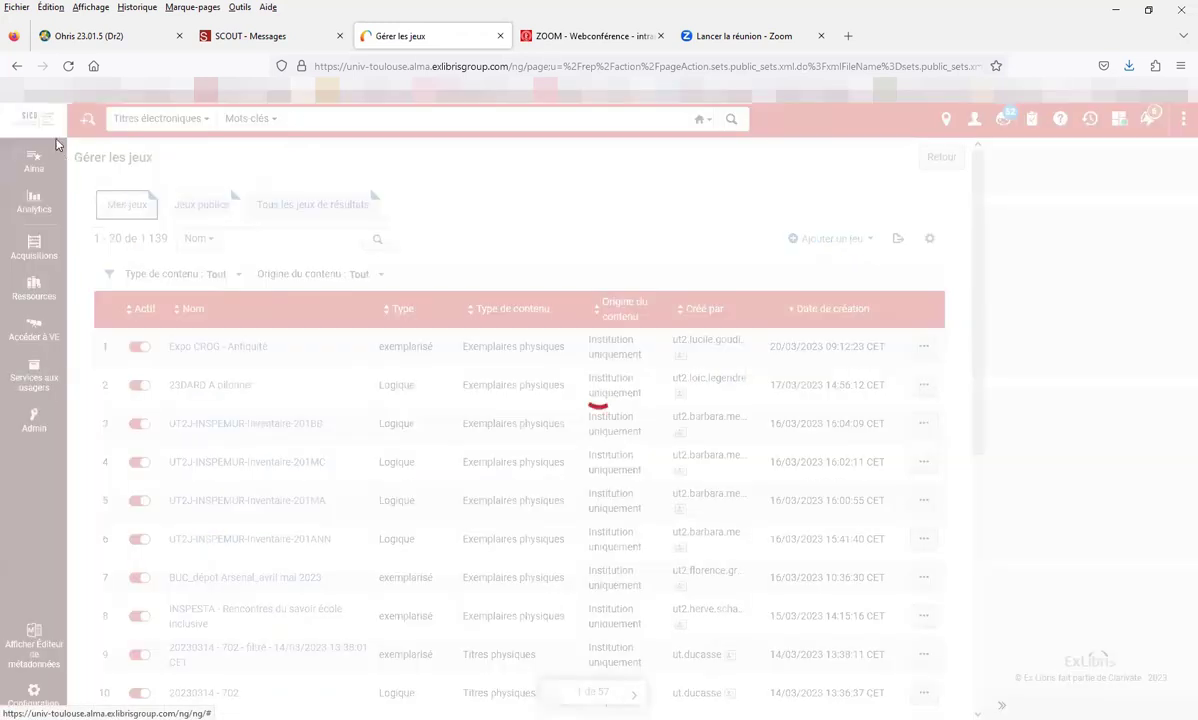